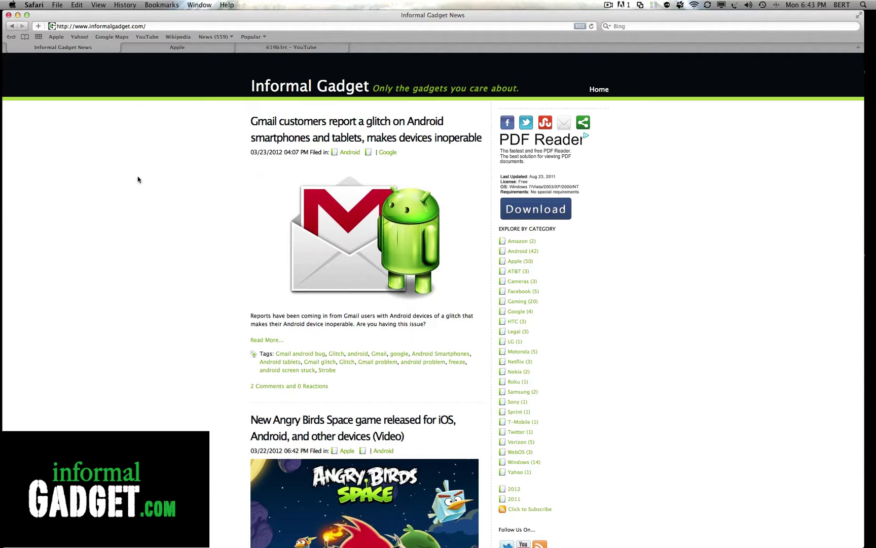
Step: Scroll the Informal Gadget news page, then switch to the Apple tab and the YouTube channel tab
scroll(224, 170, up, 3)
scroll(225, 171, down, 15)
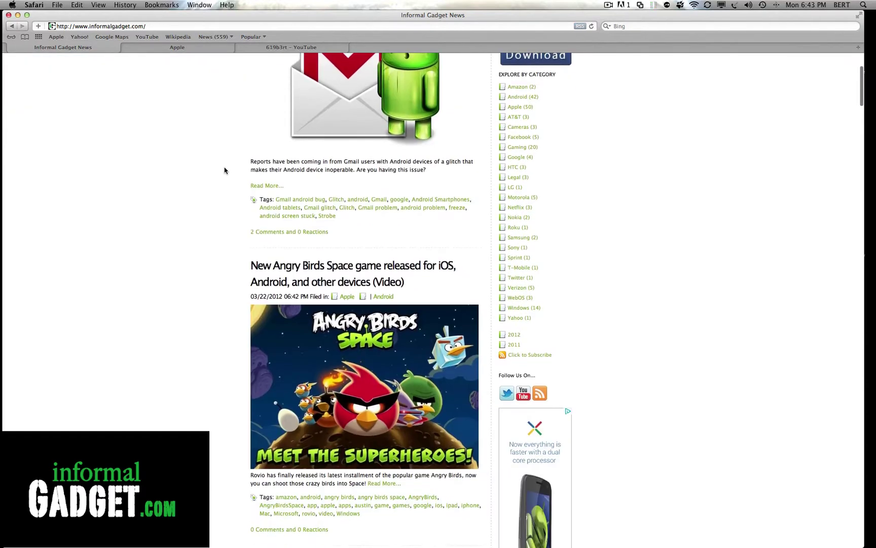
scroll(225, 170, up, 15)
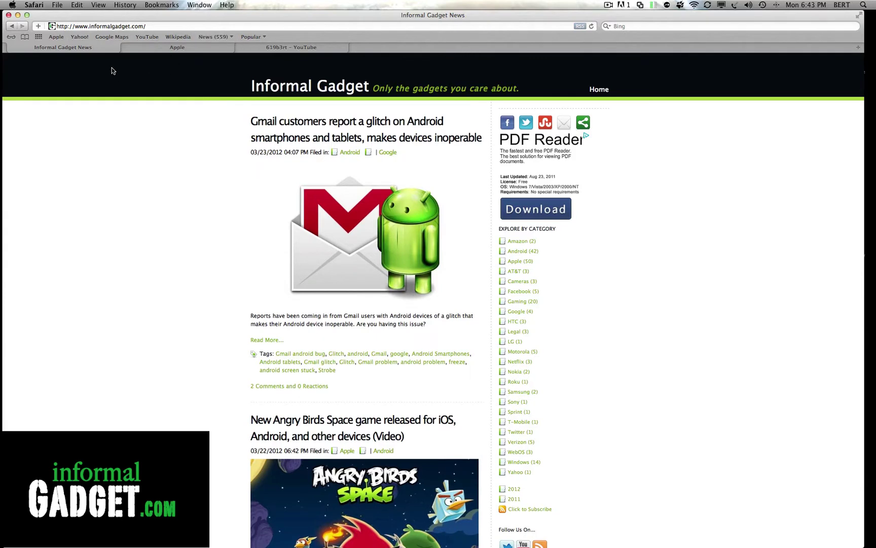
click(190, 50)
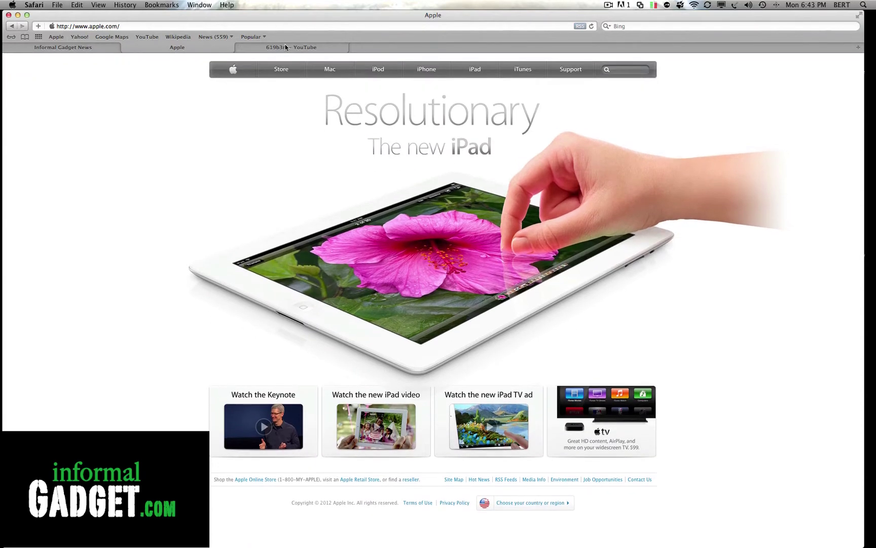
click(285, 47)
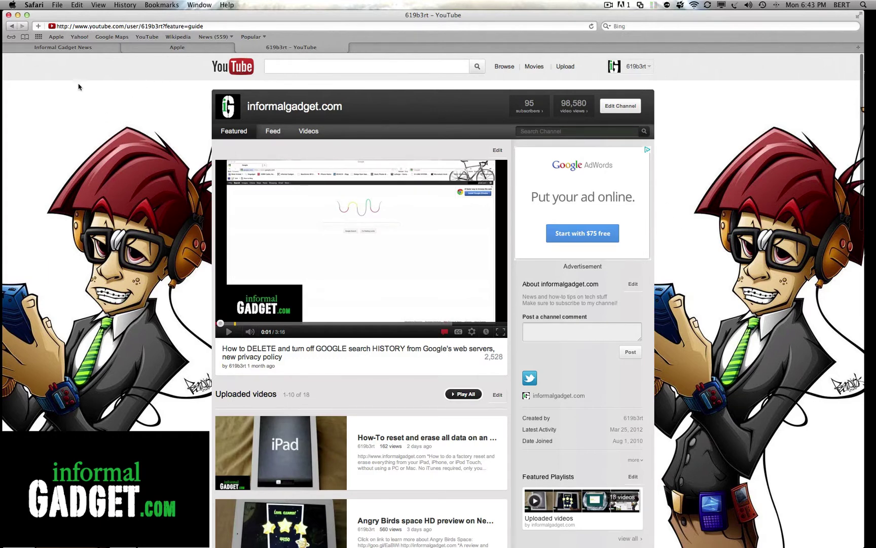
Step: Quit and relaunch Safari, check that the Apple and YouTube tabs were restored, then quit again
click(35, 4)
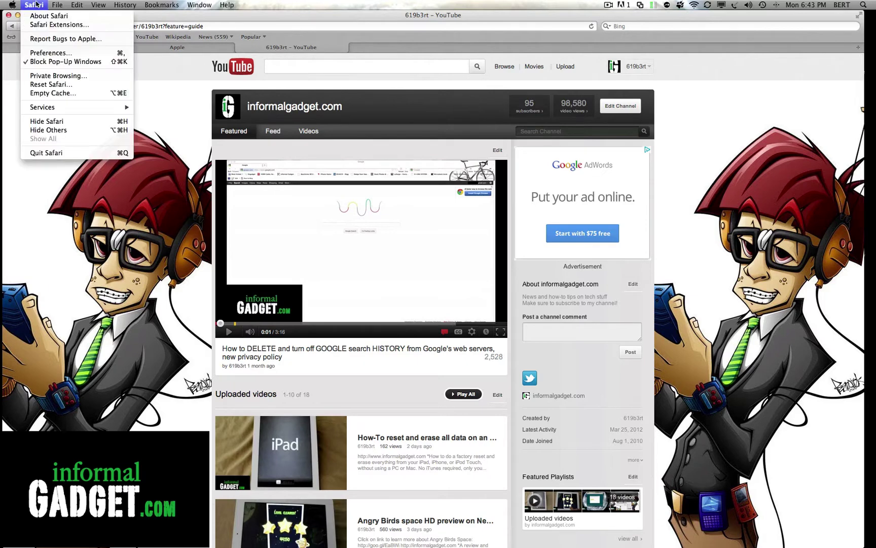
click(59, 156)
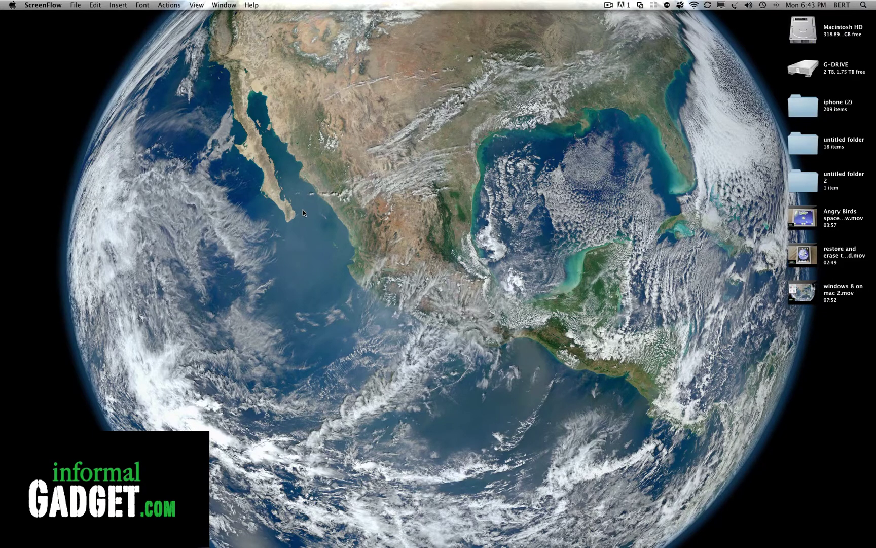
mouse_move(868, 167)
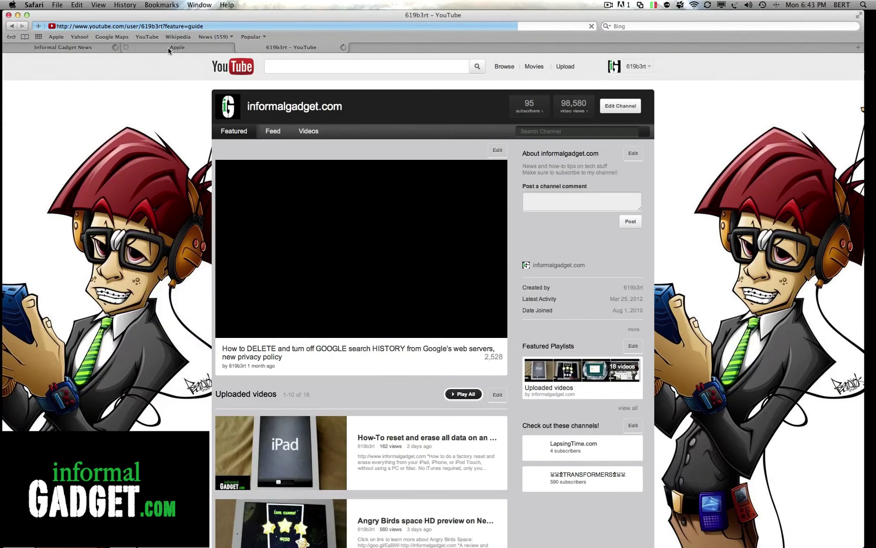
click(168, 50)
key(ctrl+Tab)
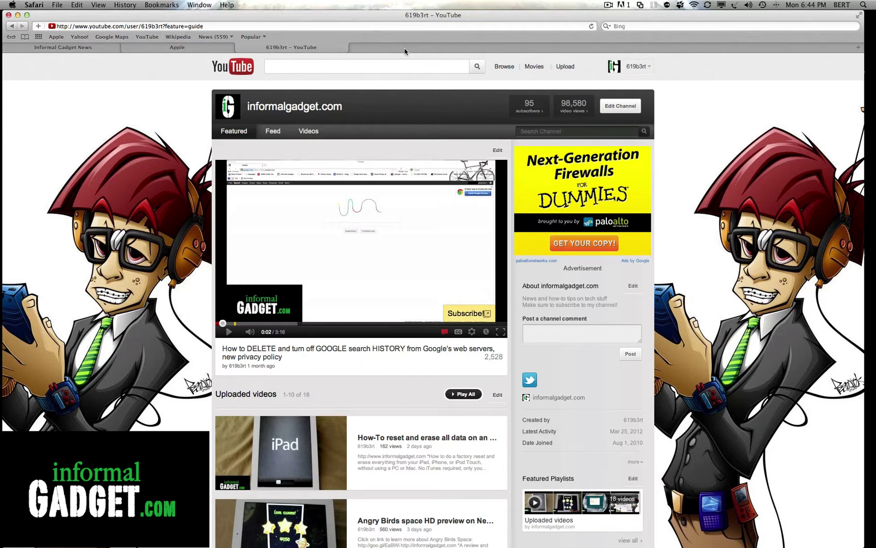
click(40, 5)
click(41, 153)
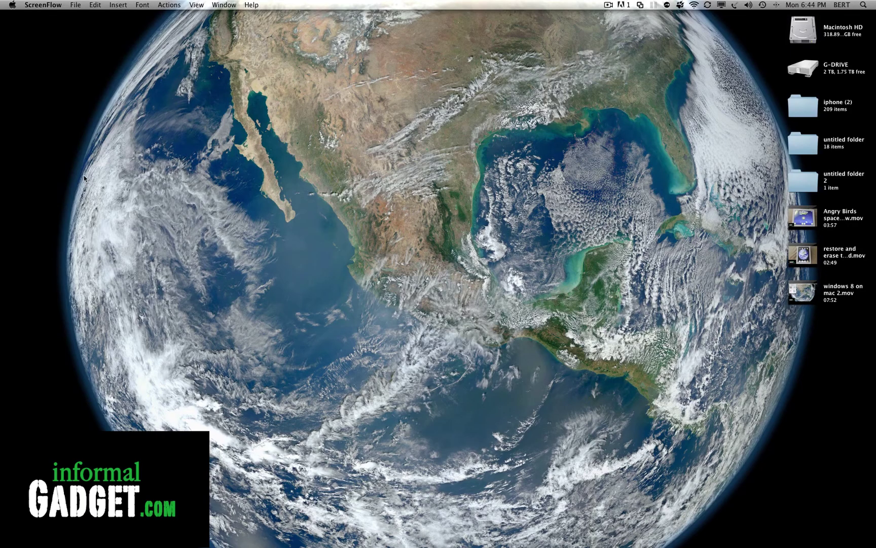
drag(761, 204, 865, 328)
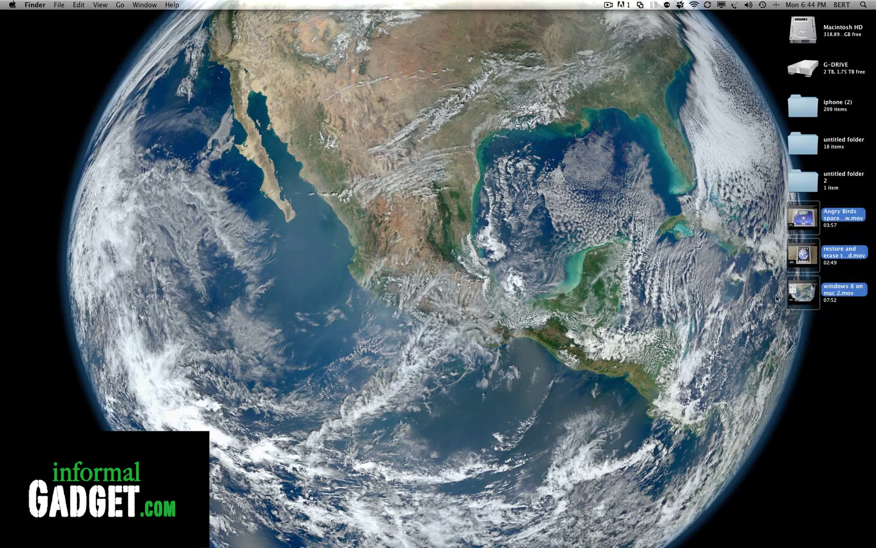
mouse_move(792, 298)
click(753, 275)
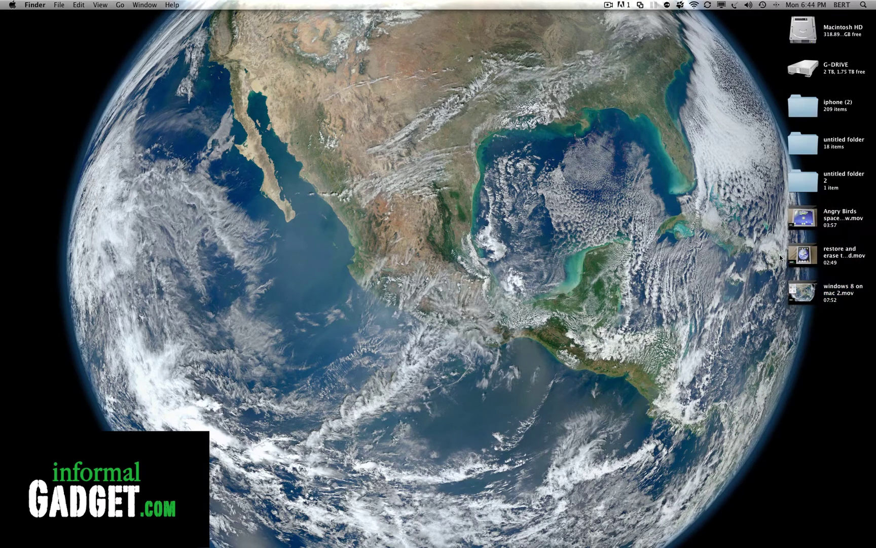
double_click(840, 216)
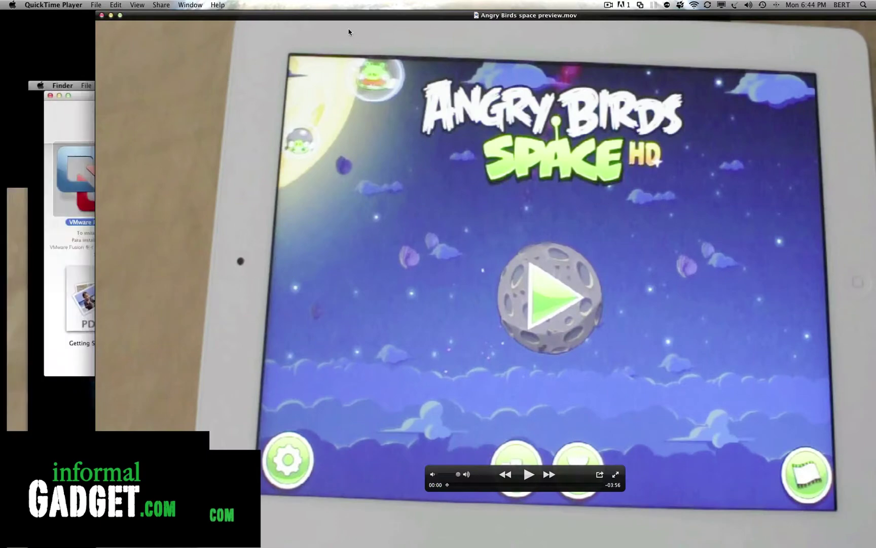
drag(338, 20, 451, 21)
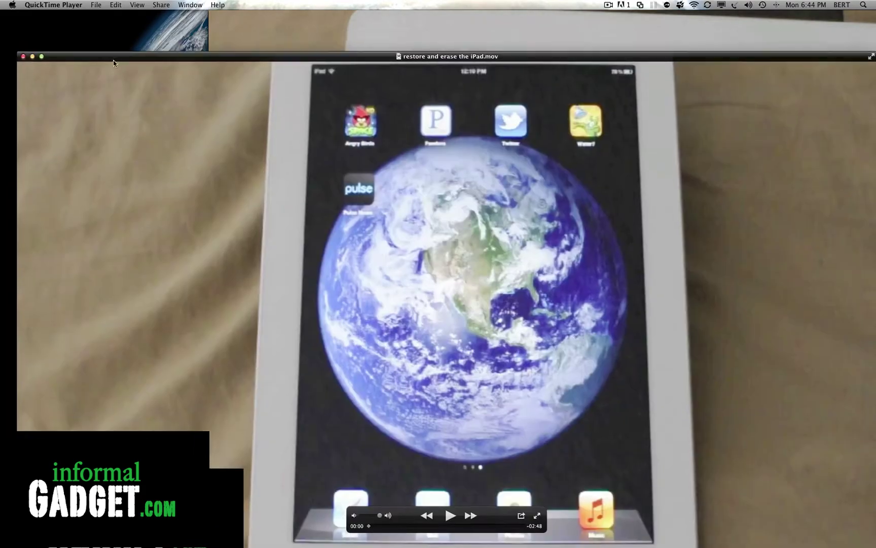
drag(113, 60, 142, 181)
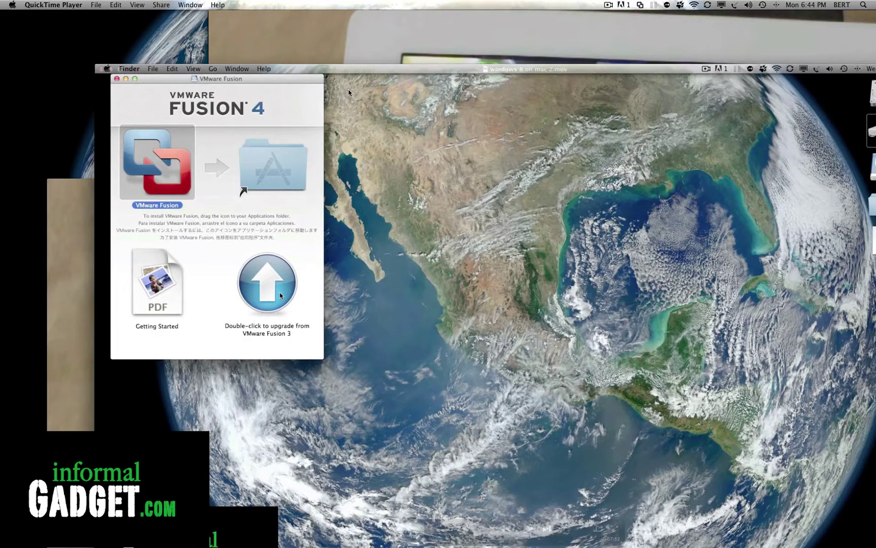
drag(378, 73, 342, 93)
click(65, 4)
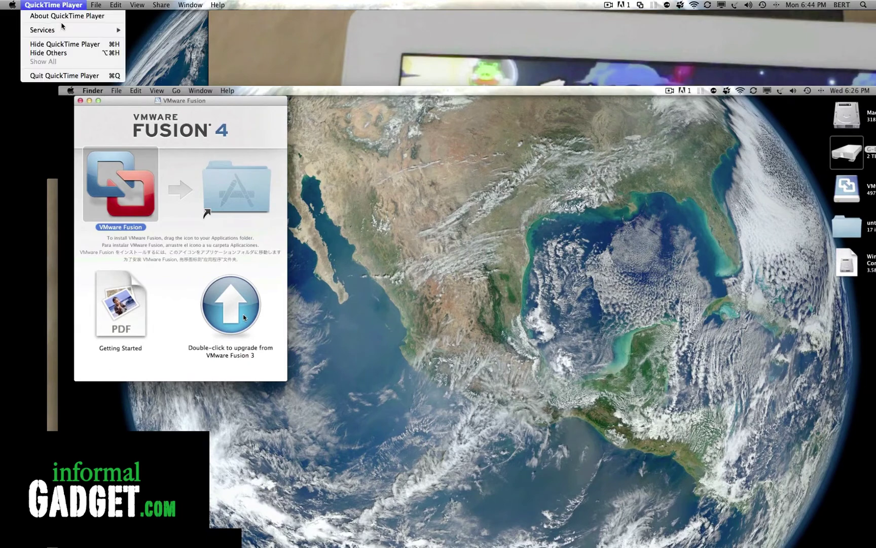
click(59, 77)
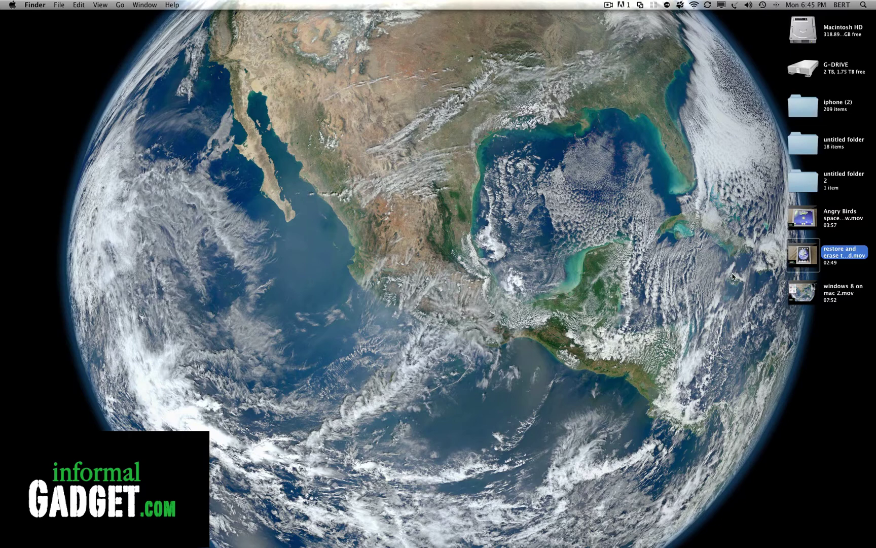
Step: In System Preferences > General, leave 'Restore windows when quitting and re-opening apps' unchecked
click(11, 6)
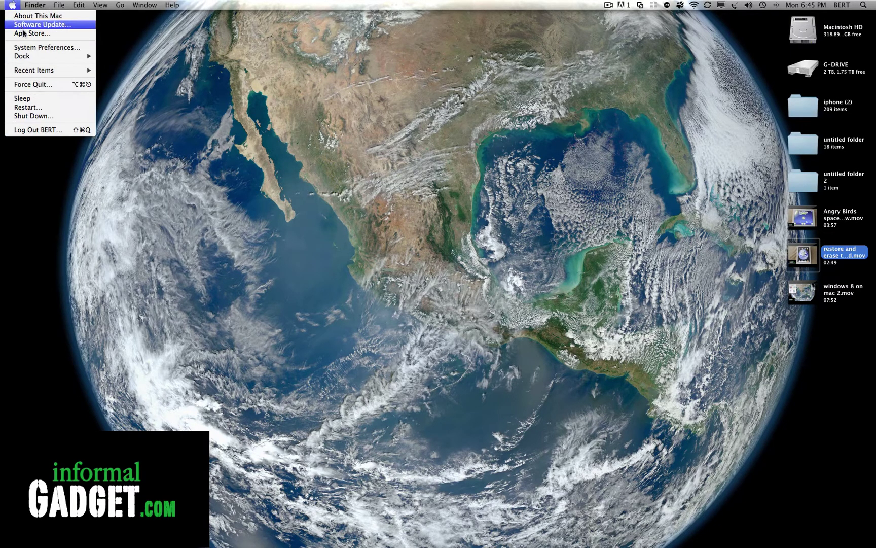
click(45, 48)
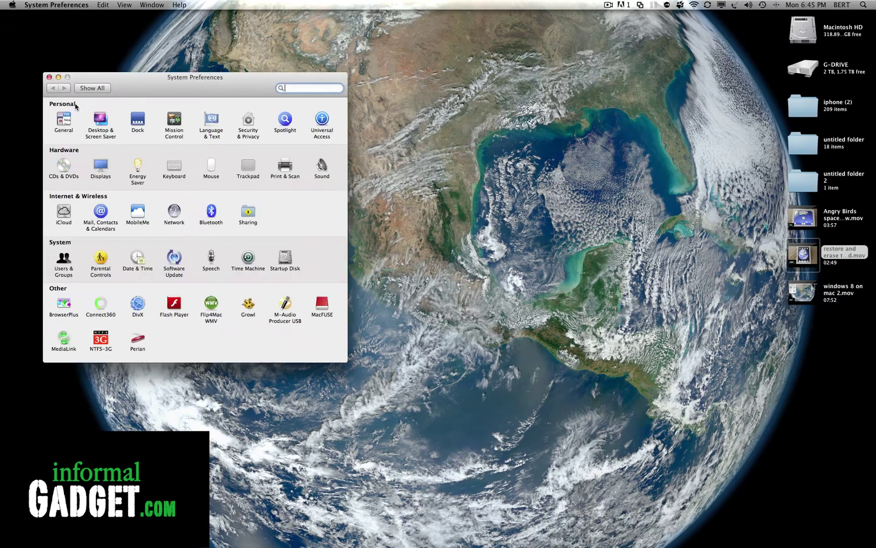
drag(161, 84, 195, 64)
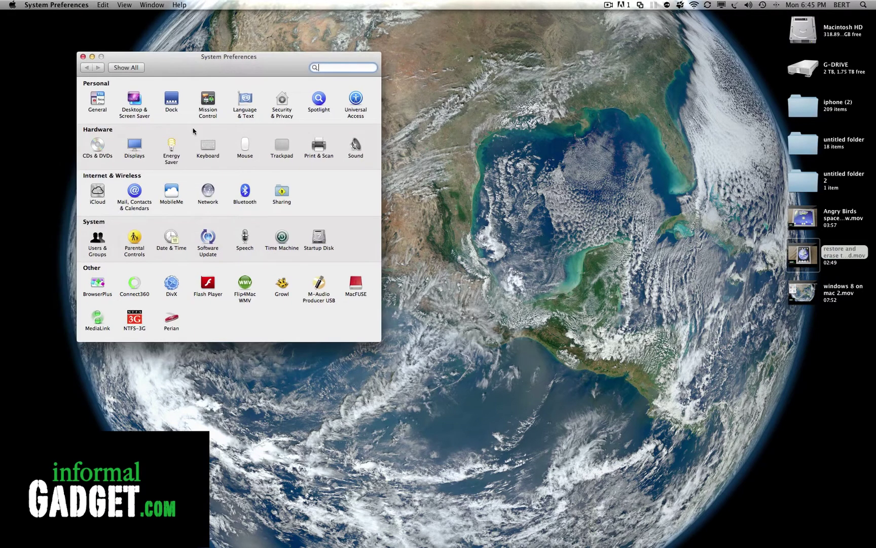
click(97, 100)
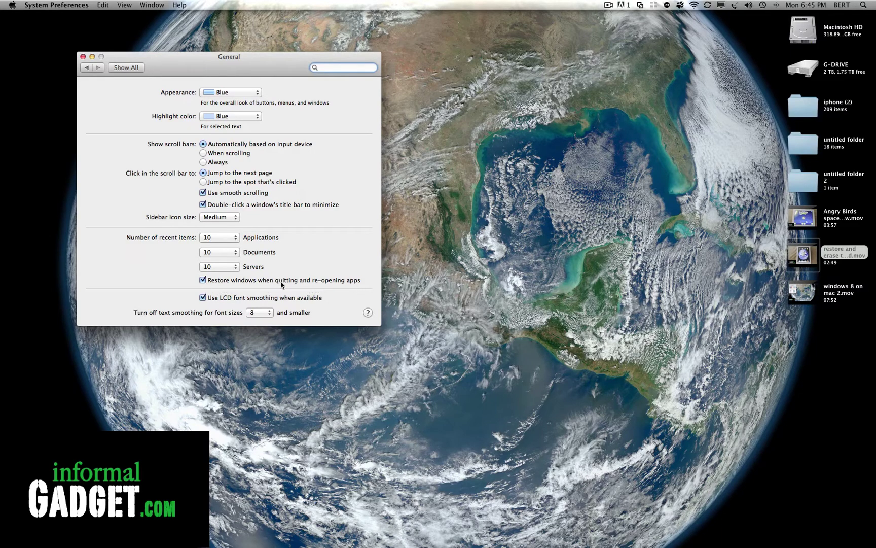
click(204, 280)
drag(227, 65, 278, 64)
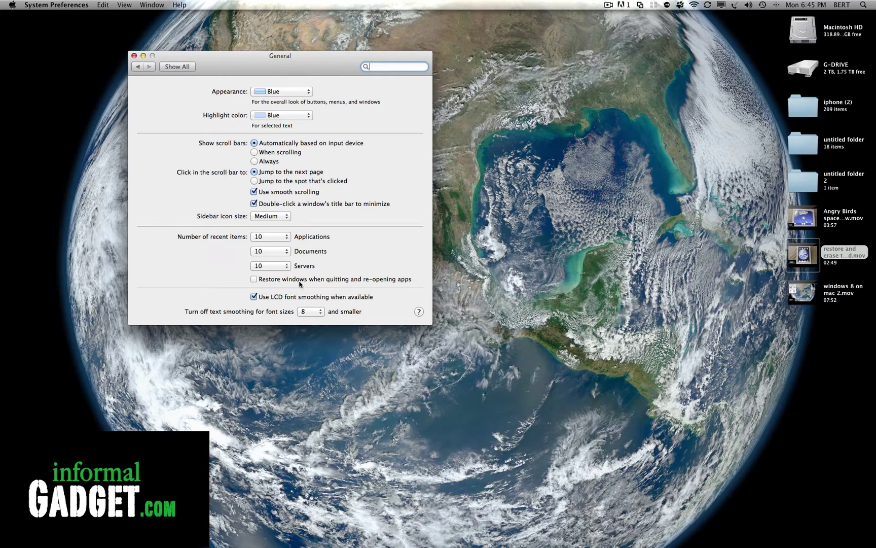
click(254, 280)
Step: Quit System Preferences, open the Angry Birds movie, then close it and the iPad restore movie window
click(57, 4)
click(67, 80)
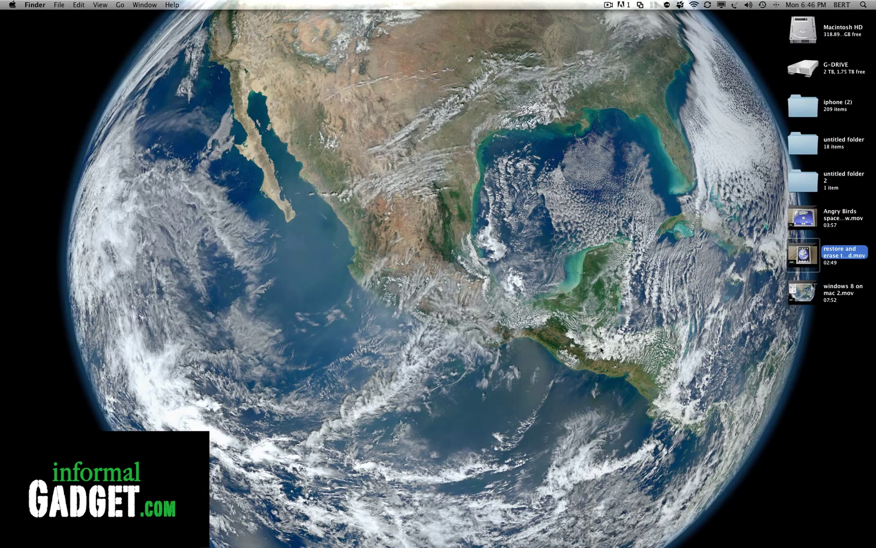
click(618, 356)
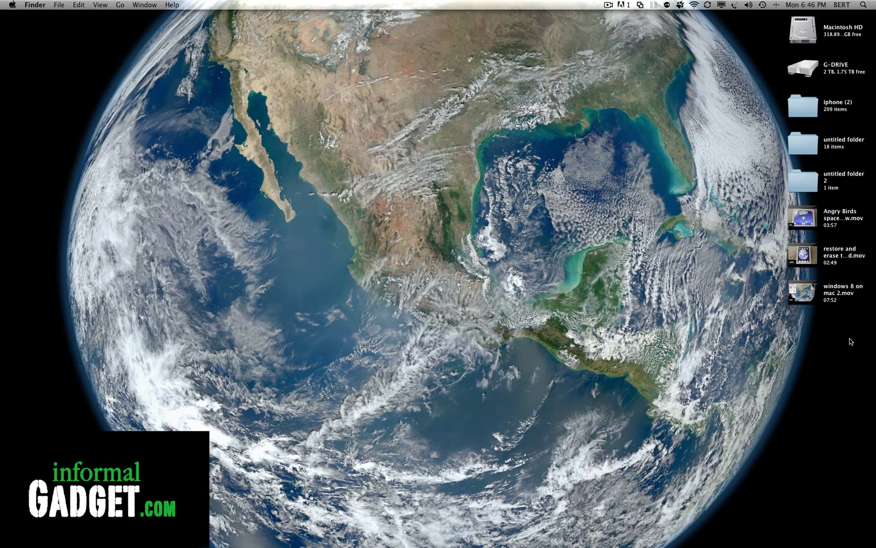
double_click(828, 218)
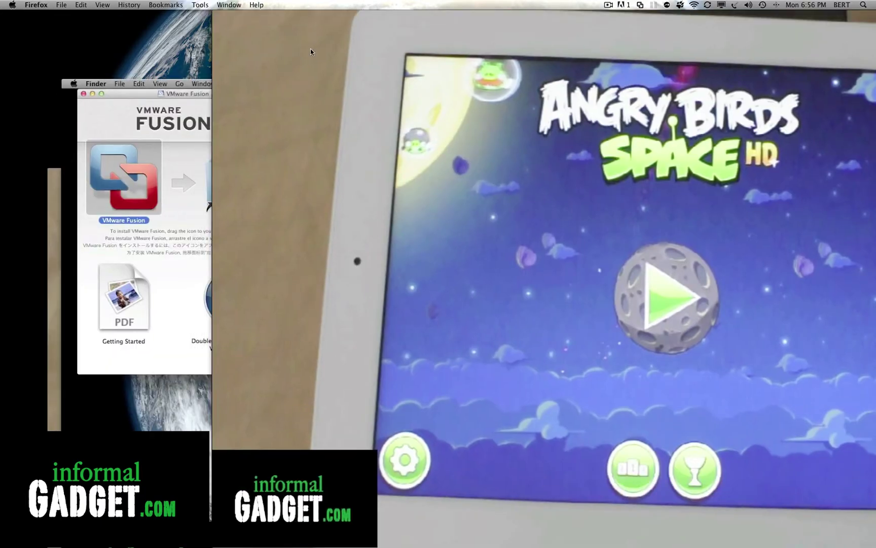
mouse_move(322, 40)
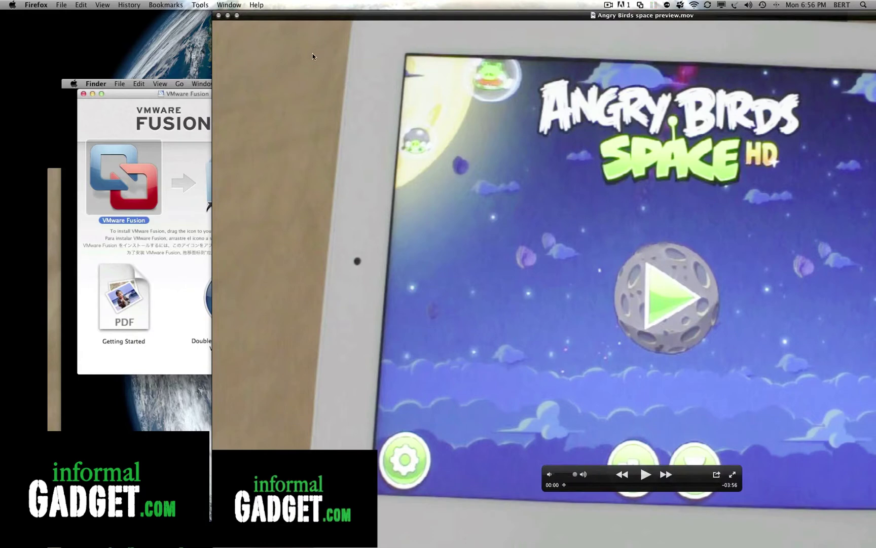
click(218, 15)
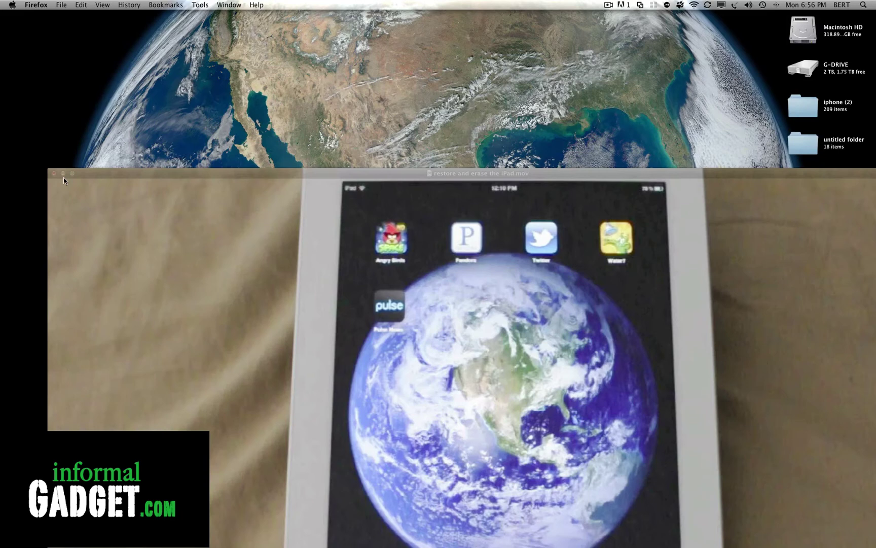
click(53, 173)
Step: Open the restore-and-erase iPad movie and the Angry Birds space preview, then quit QuickTime Player
mouse_move(874, 332)
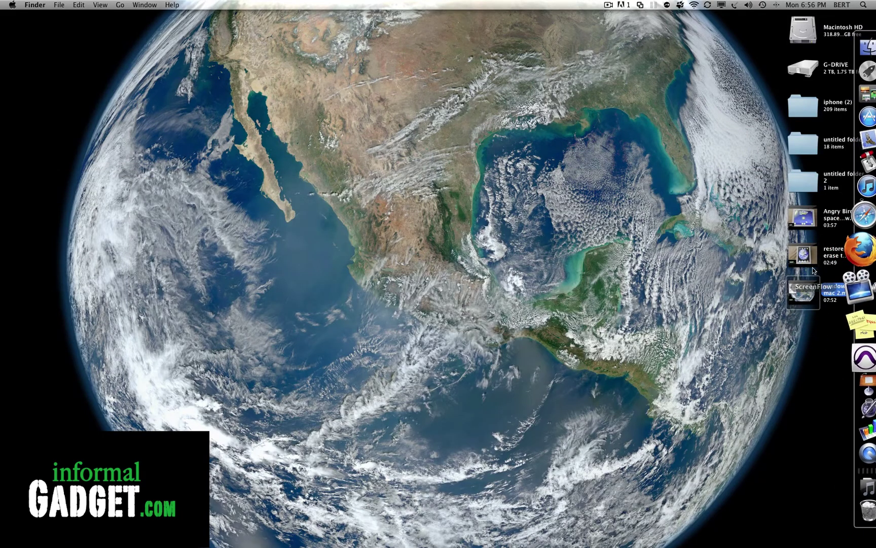
click(841, 255)
double_click(841, 255)
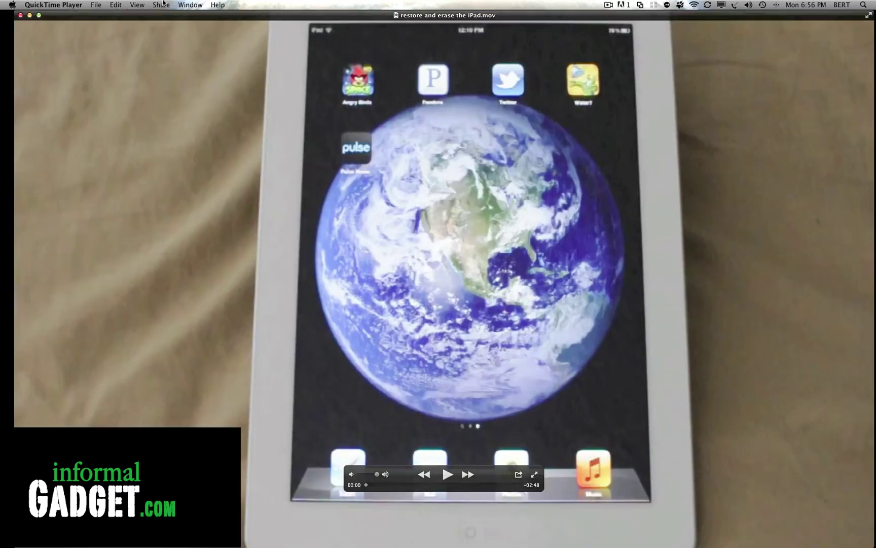
click(190, 5)
click(203, 28)
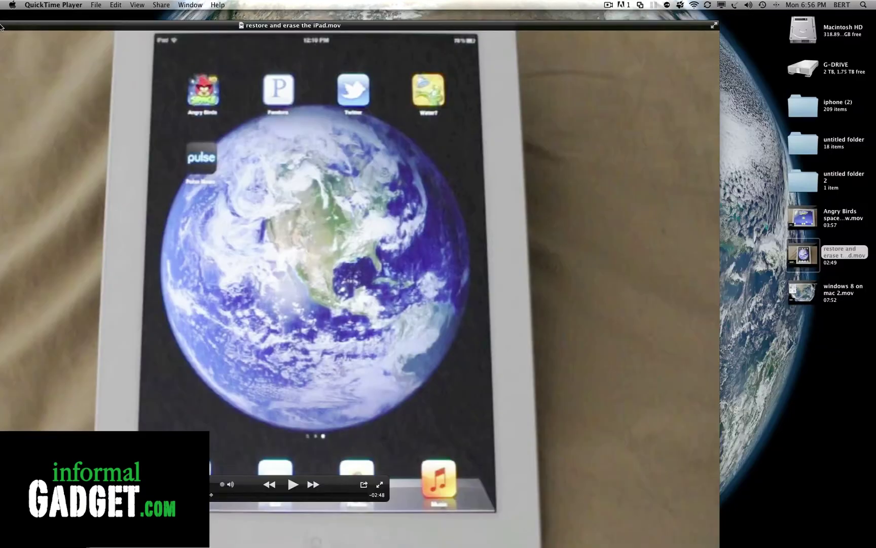
double_click(839, 217)
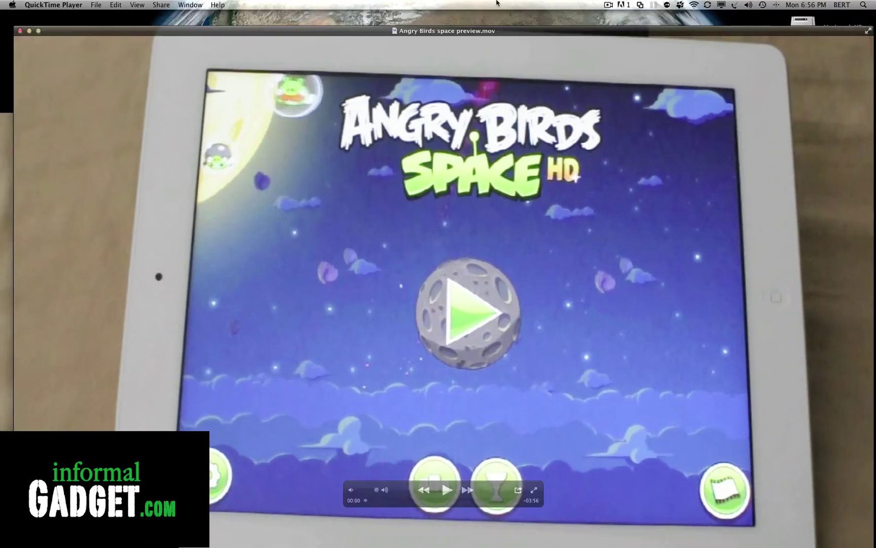
click(73, 5)
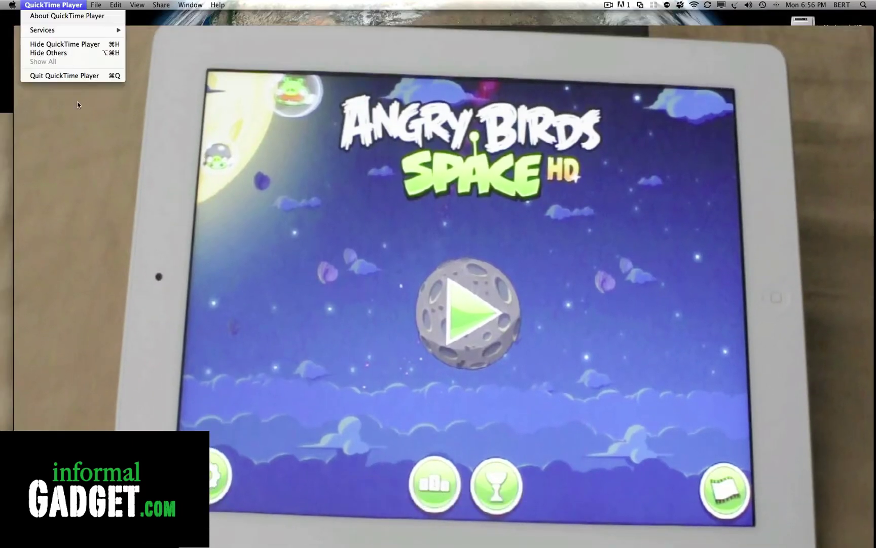
click(65, 76)
Step: Open the 'windows 8 on mac 2' movie, view it full screen, then at actual size, and quit QuickTime
double_click(832, 290)
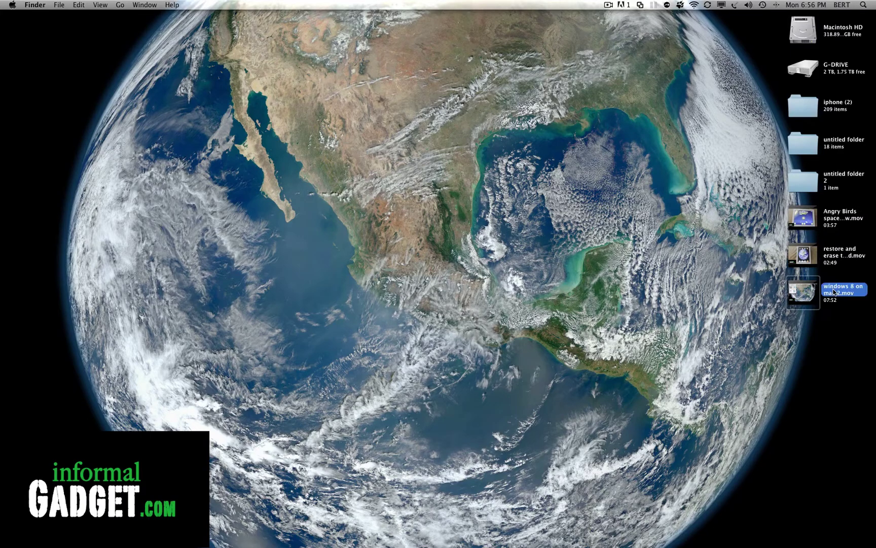
key(super+f)
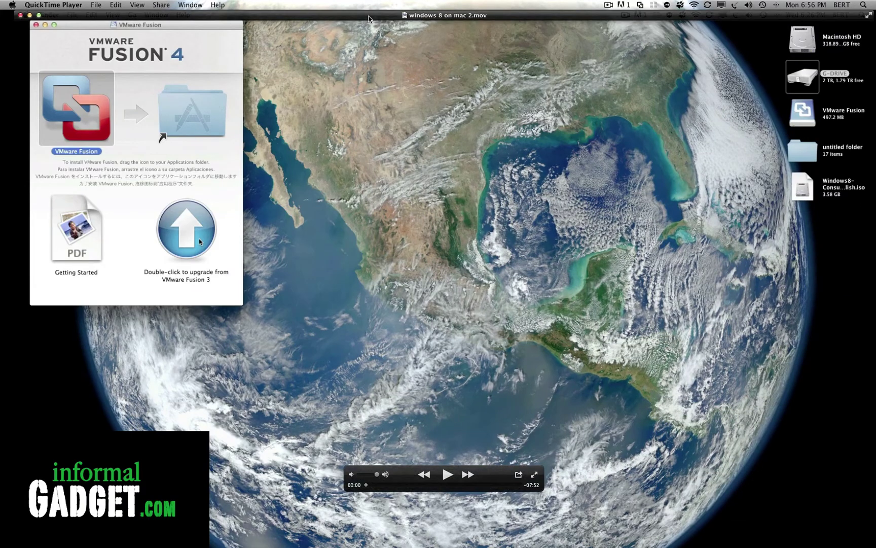
key(Escape)
drag(444, 99, 386, 3)
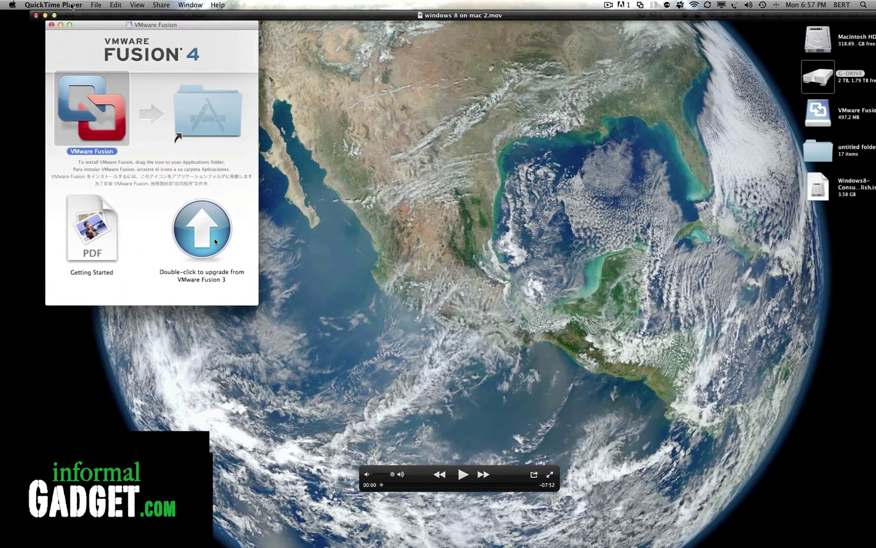
drag(169, 15, 382, 367)
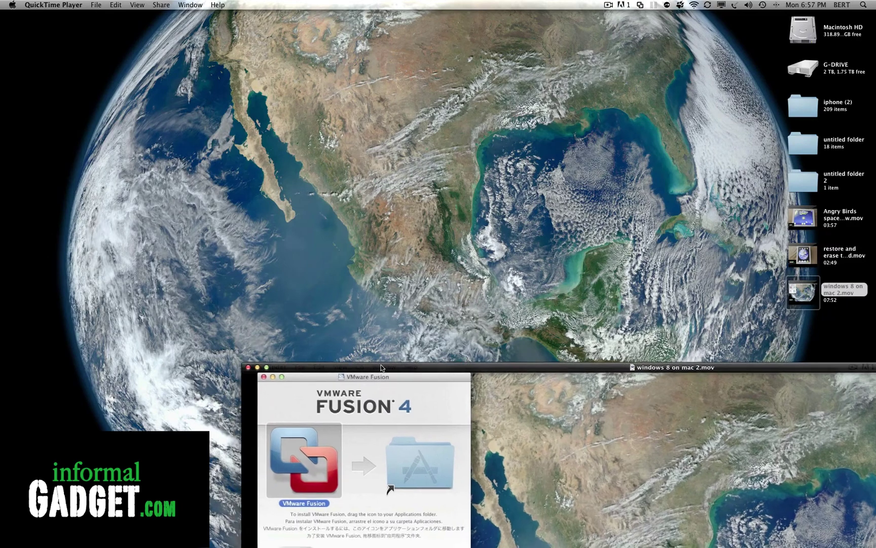
key(super+1)
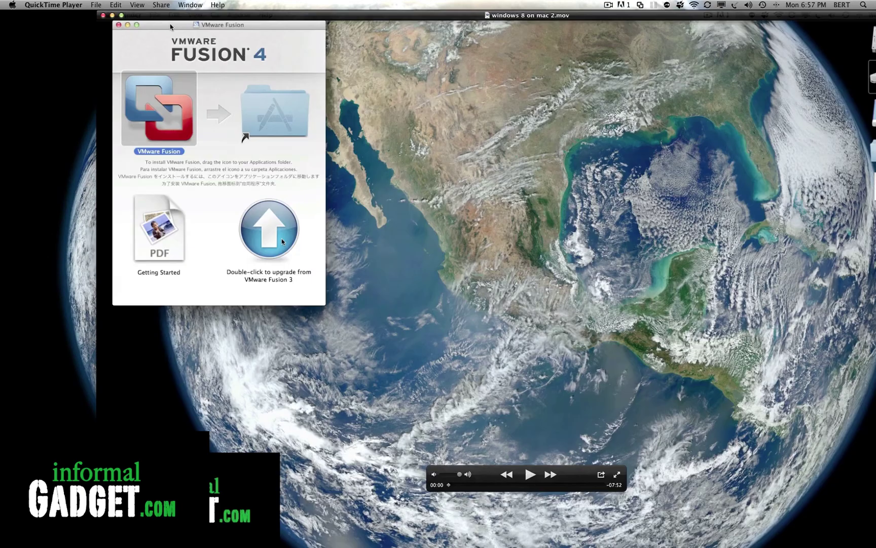
click(51, 5)
click(52, 76)
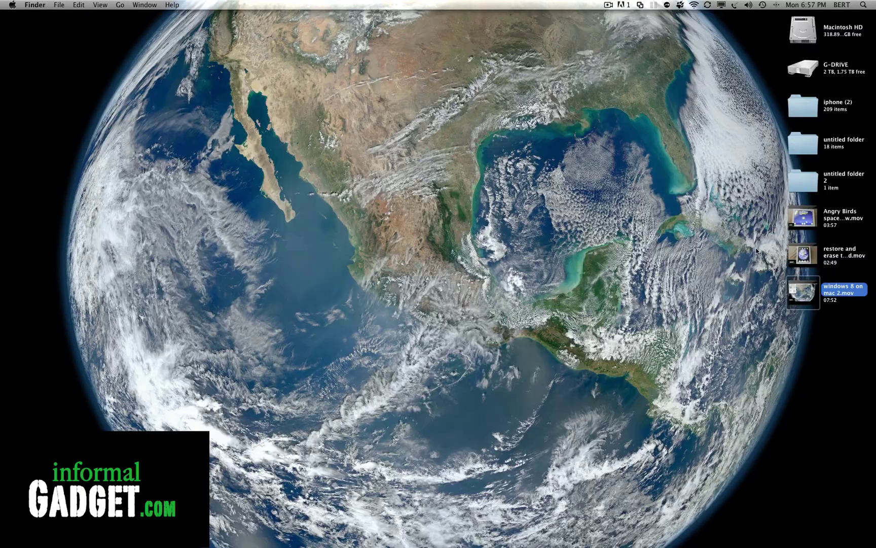
Step: Open the restore-and-erase movie, then quit and relaunch Safari onto only the Informal Gadget News page
double_click(824, 266)
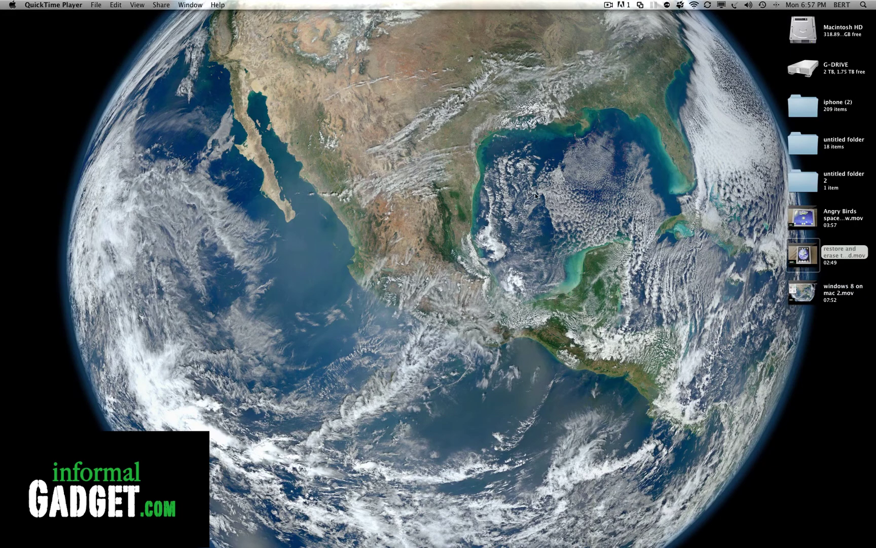
click(857, 249)
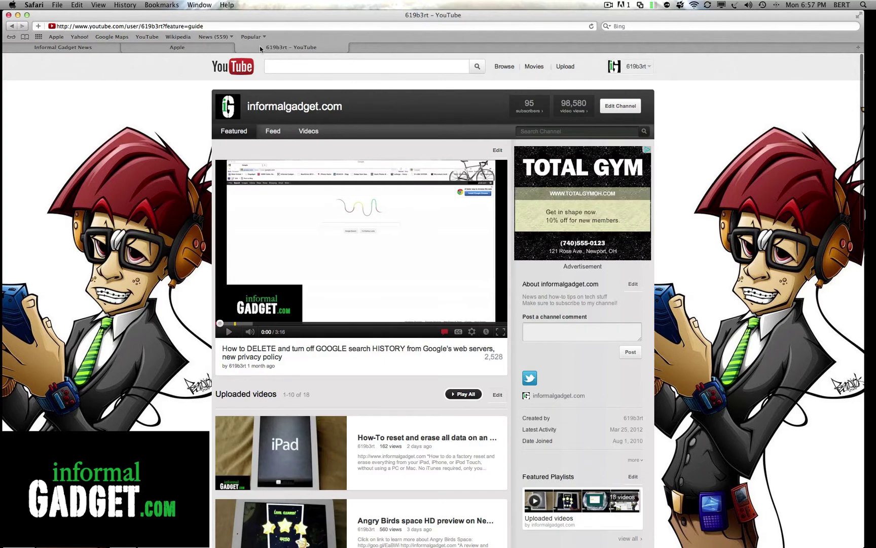
click(43, 5)
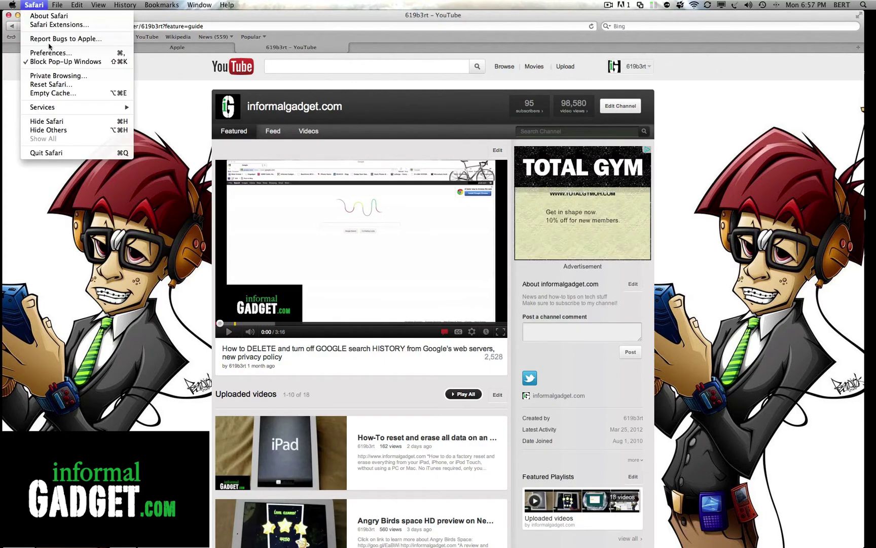
click(80, 152)
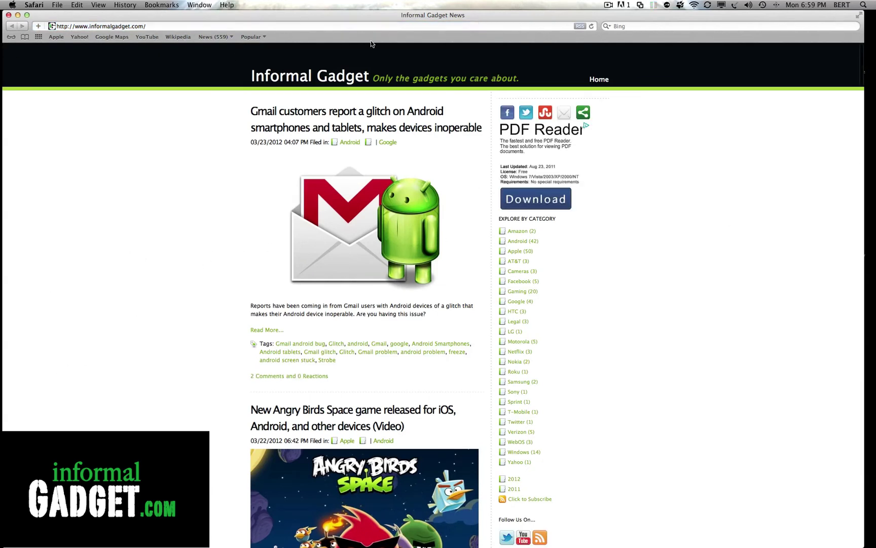
double_click(221, 20)
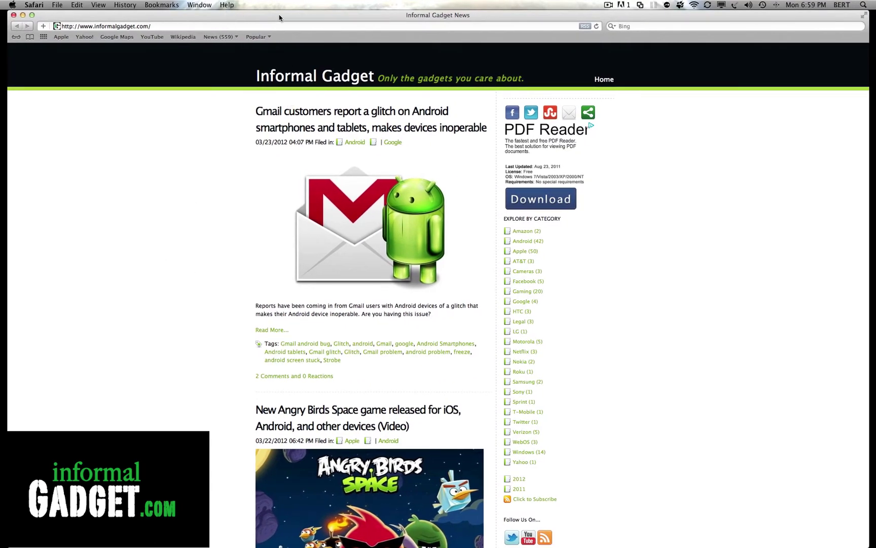
double_click(280, 15)
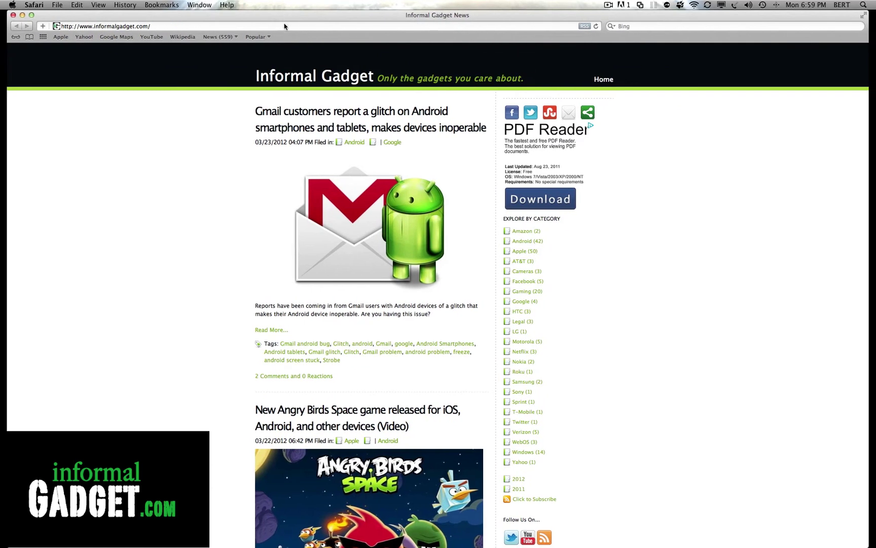